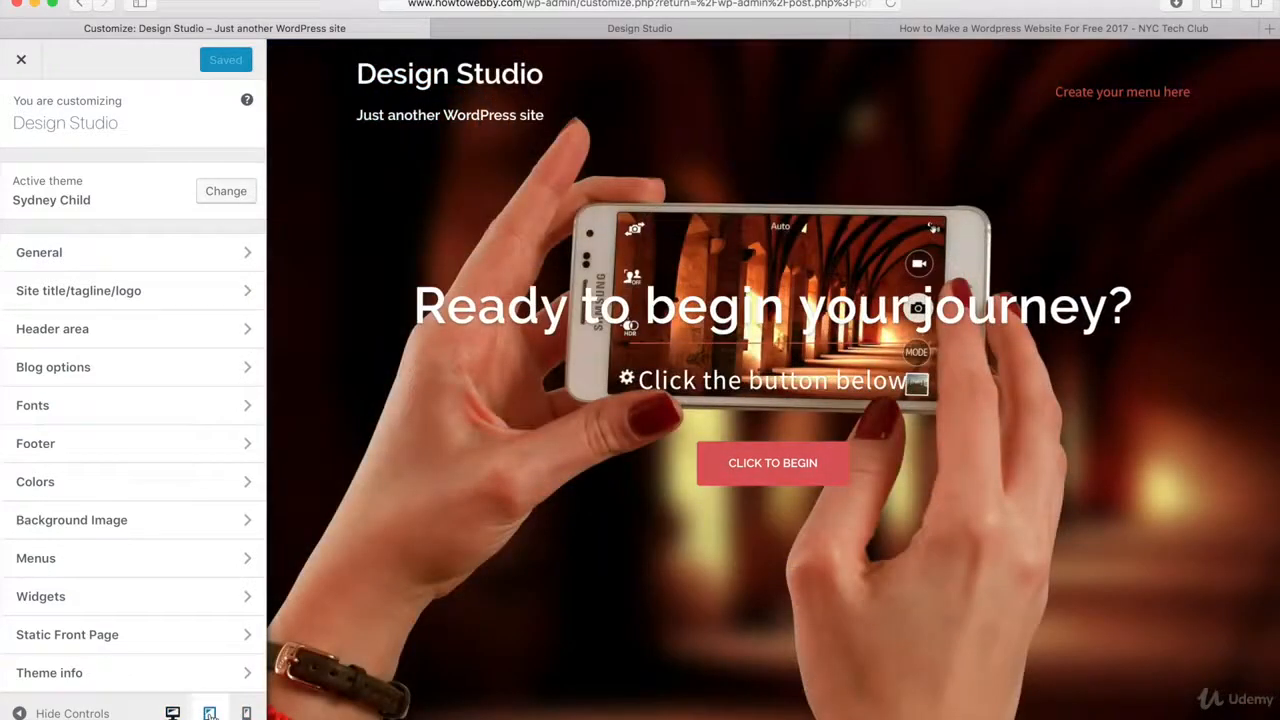
# Preview the site at tablet and mobile sizes and return to the desktop preview.
pyautogui.click(210, 713)
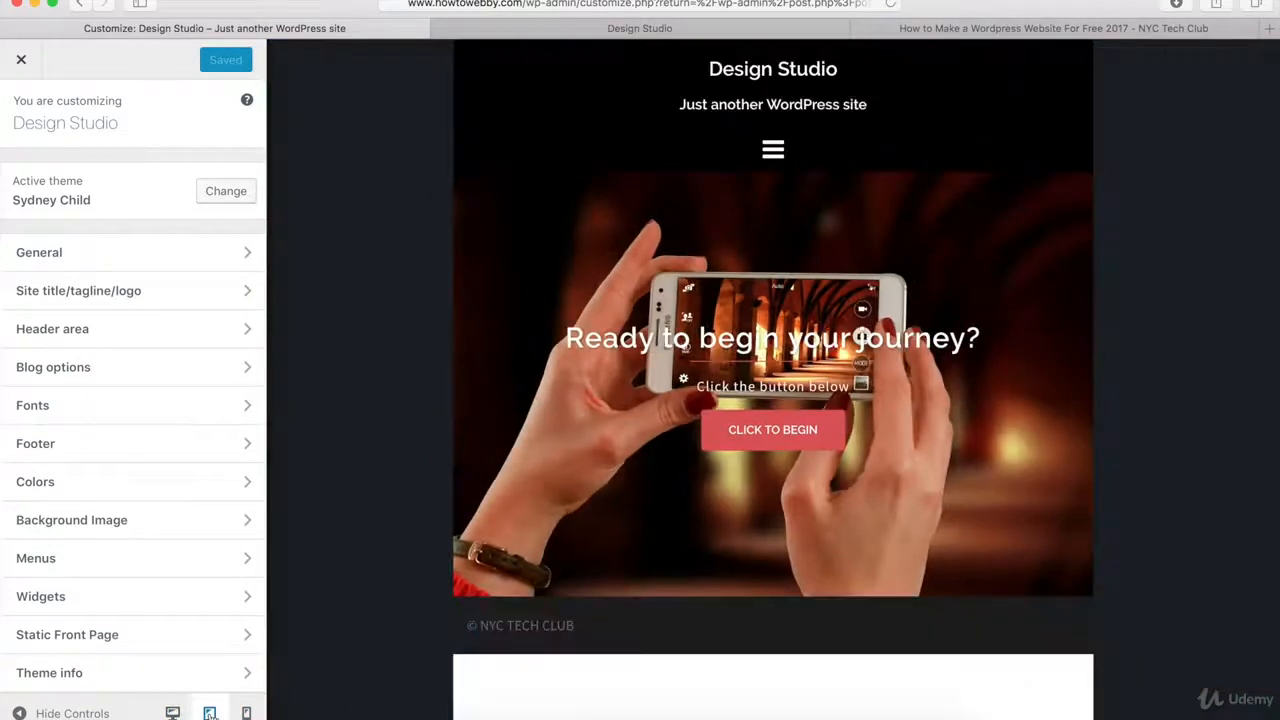
pyautogui.click(247, 713)
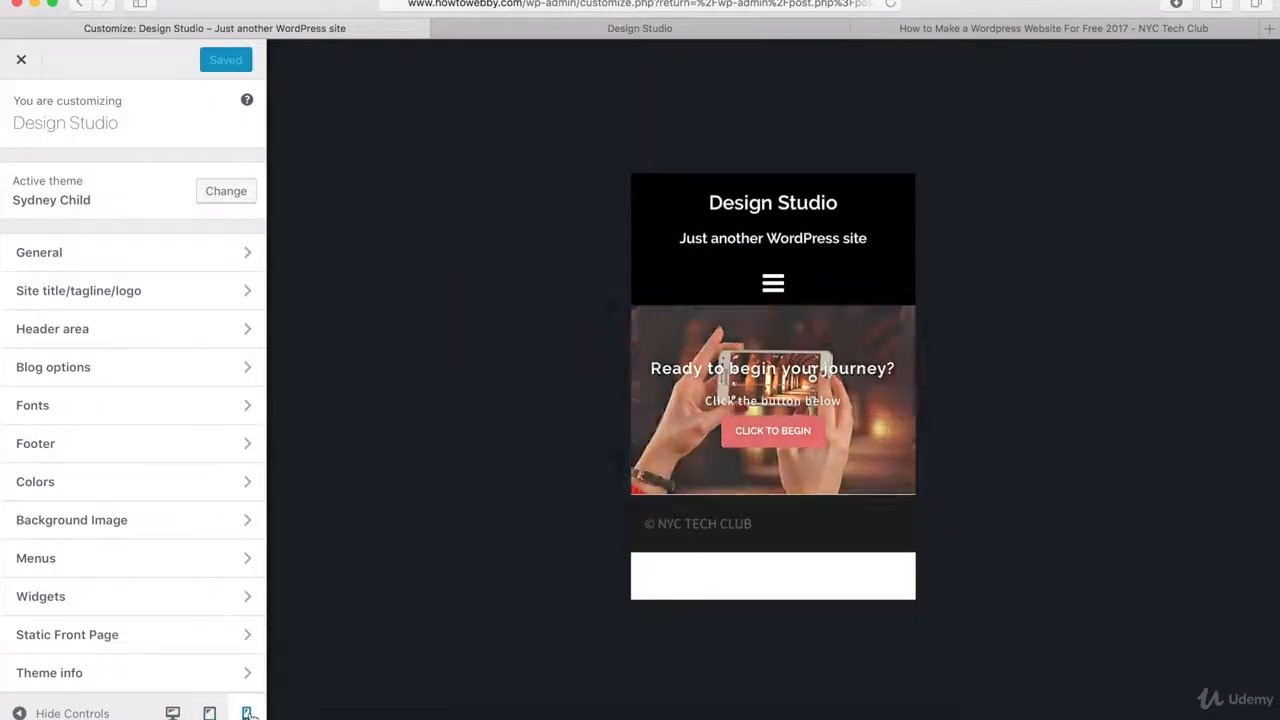
pyautogui.click(172, 713)
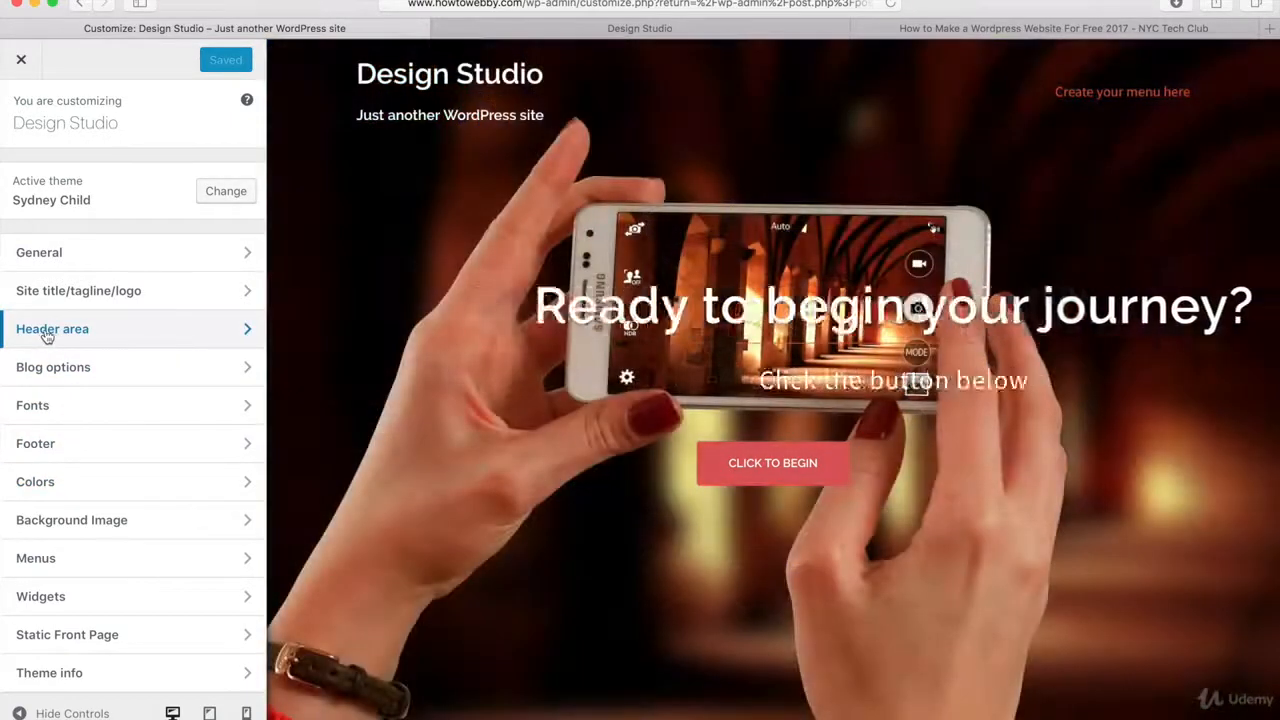
# Review the header type options for the front page and the other site pages.
pyautogui.click(47, 333)
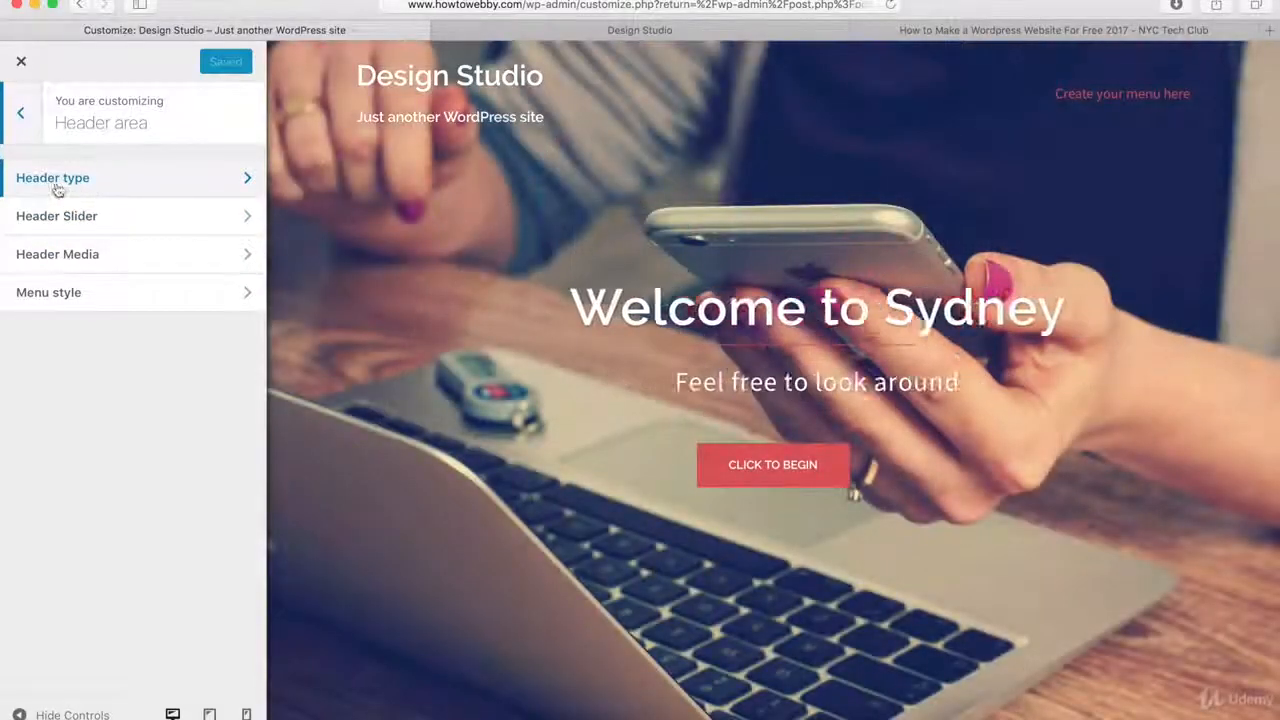
pyautogui.click(45, 186)
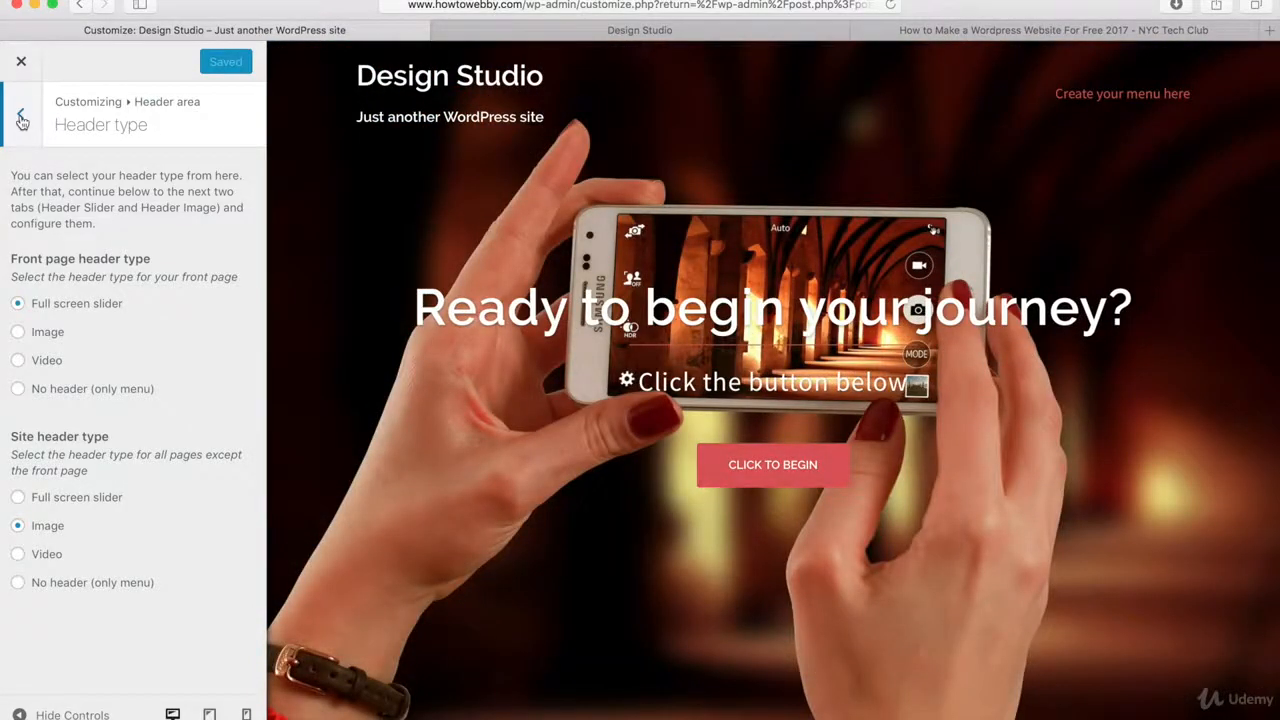
pyautogui.click(21, 117)
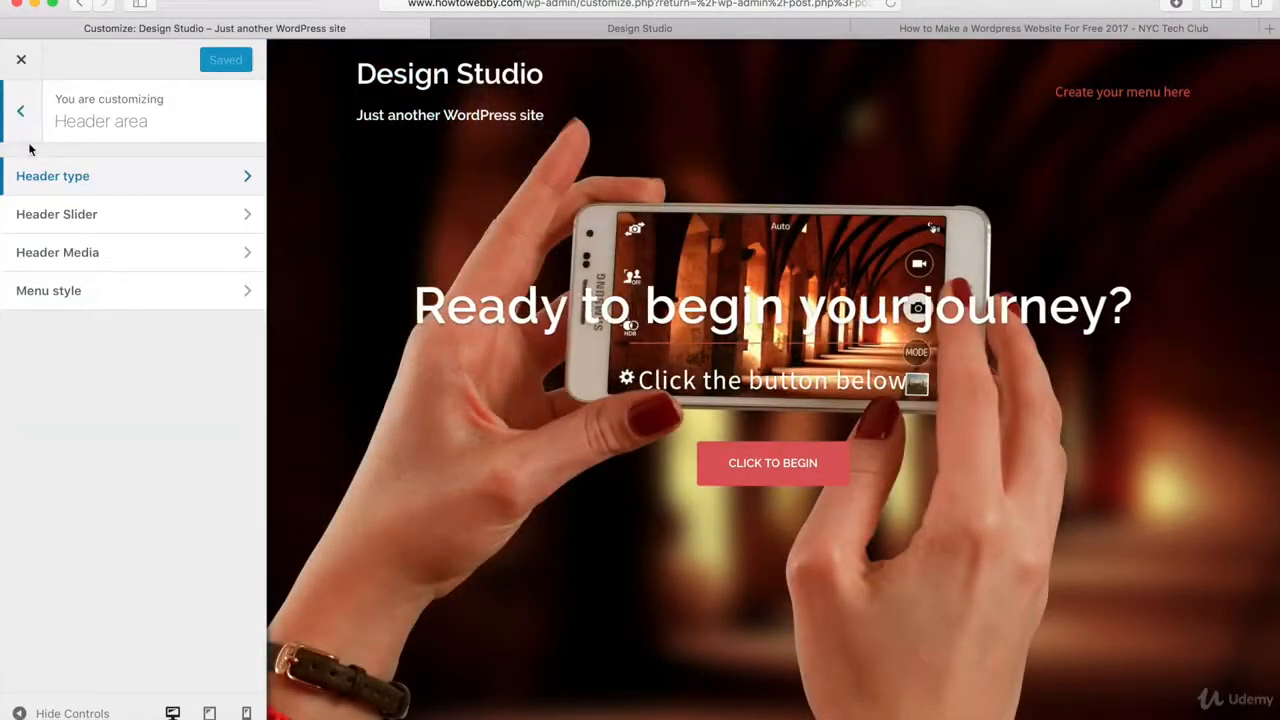
# Set the header slider's speed to 6500 milliseconds.
pyautogui.click(46, 218)
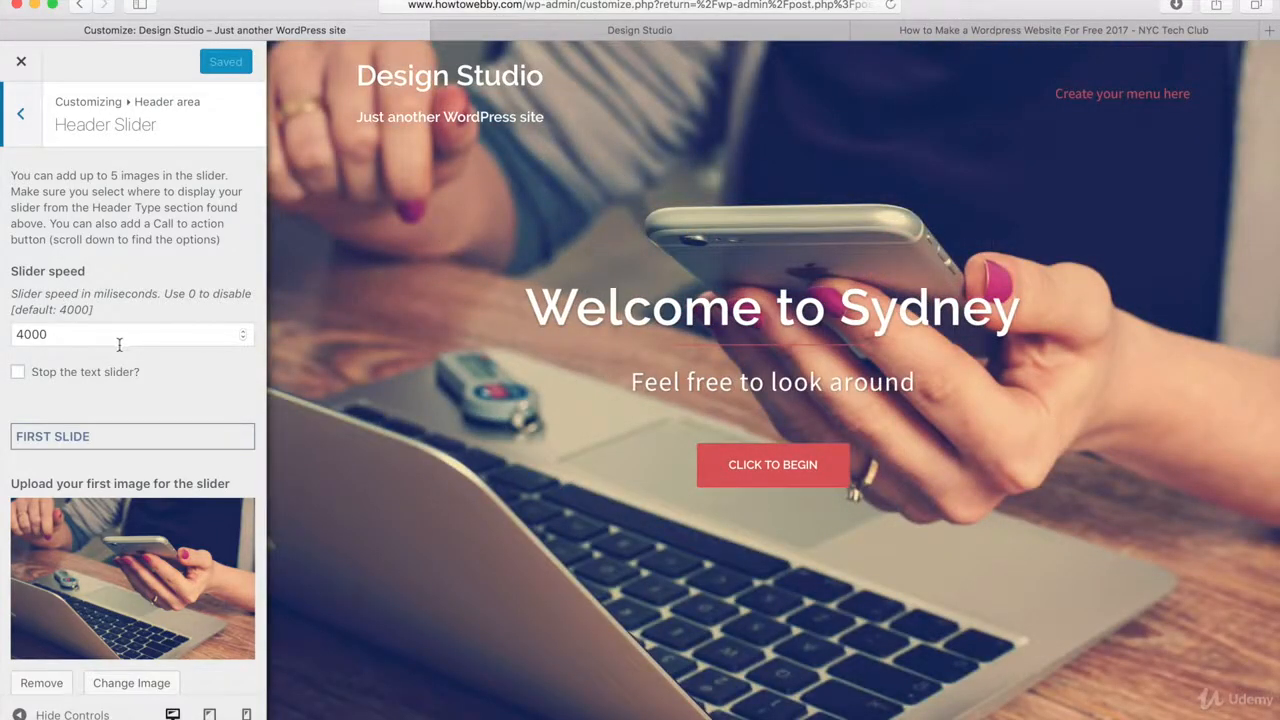
pyautogui.moveTo(80, 339); pyautogui.dragTo(10, 337)
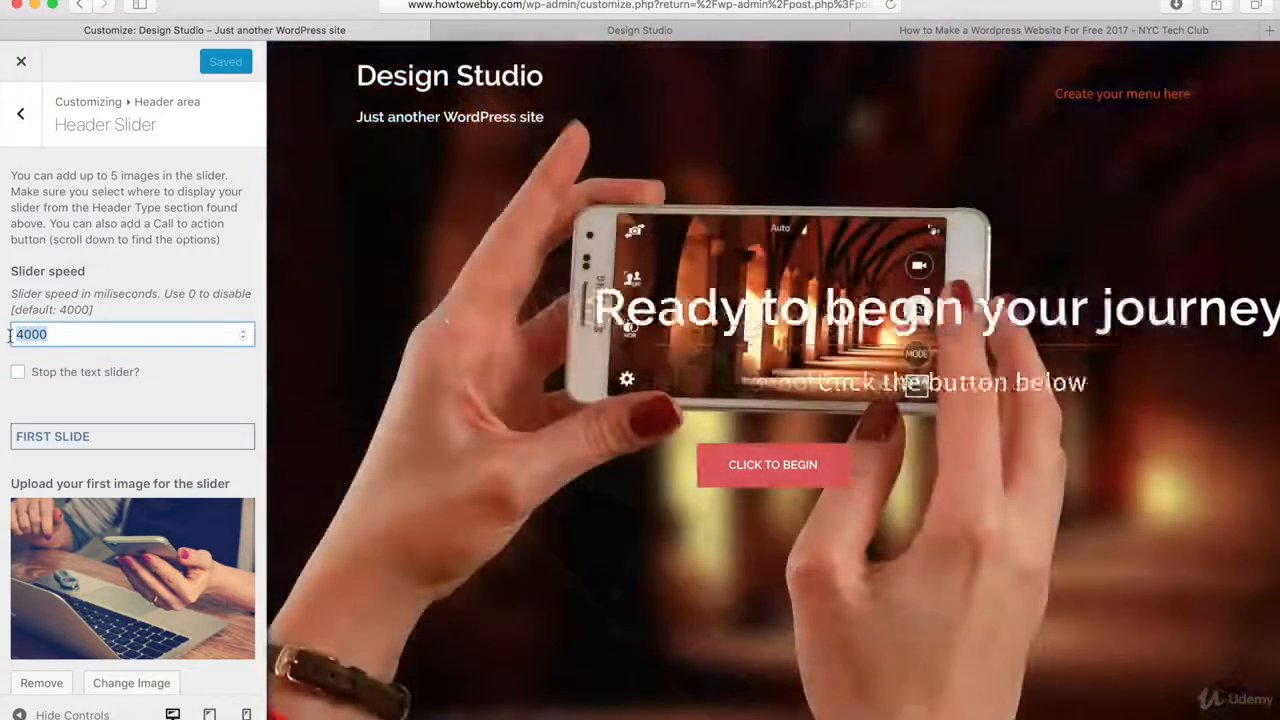
pyautogui.write('65')
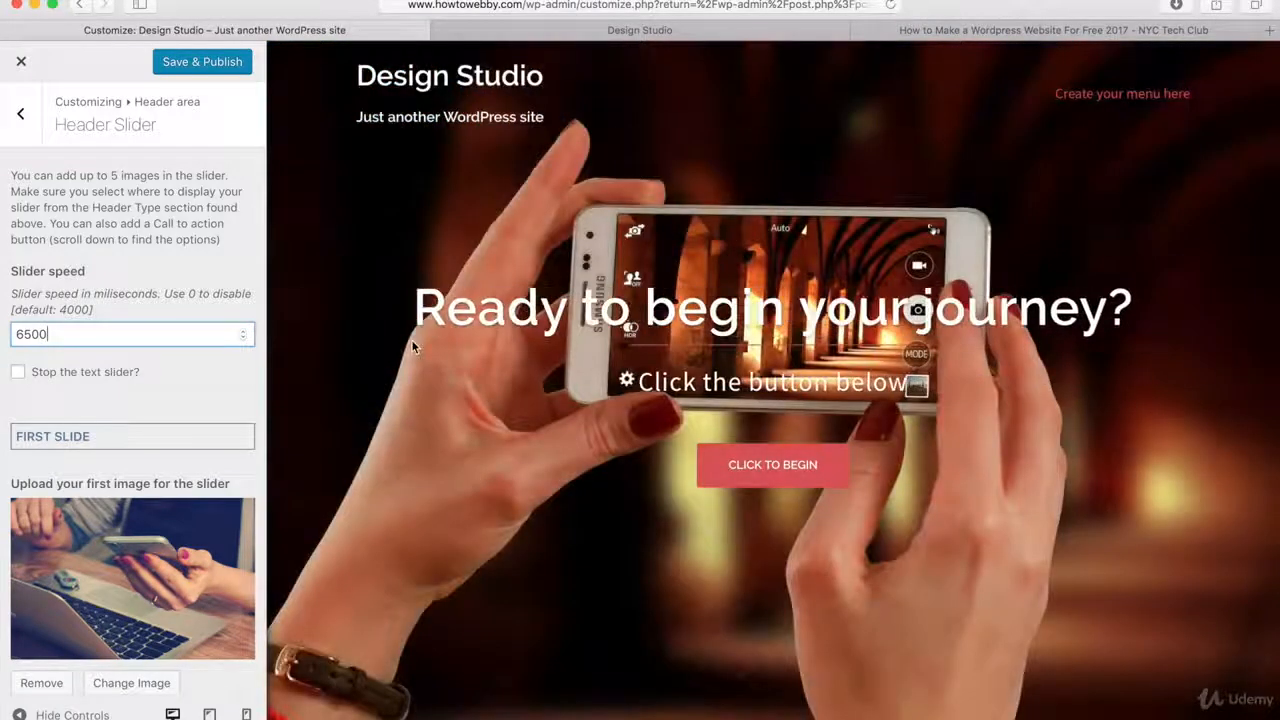
pyautogui.click(151, 391)
# Replace the first slide's image with Slider2.jpg, the night canal and bridge photo, from the media library.
pyautogui.scroll(-5, 151, 391)
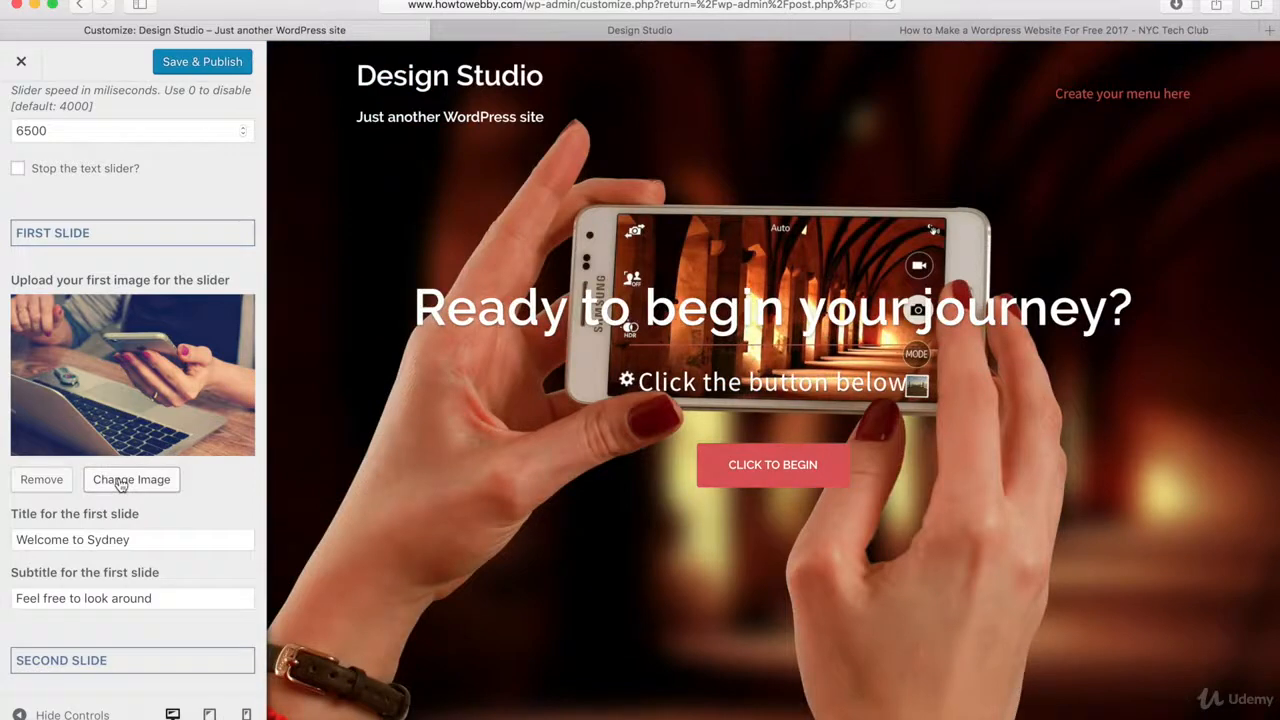
pyautogui.click(120, 481)
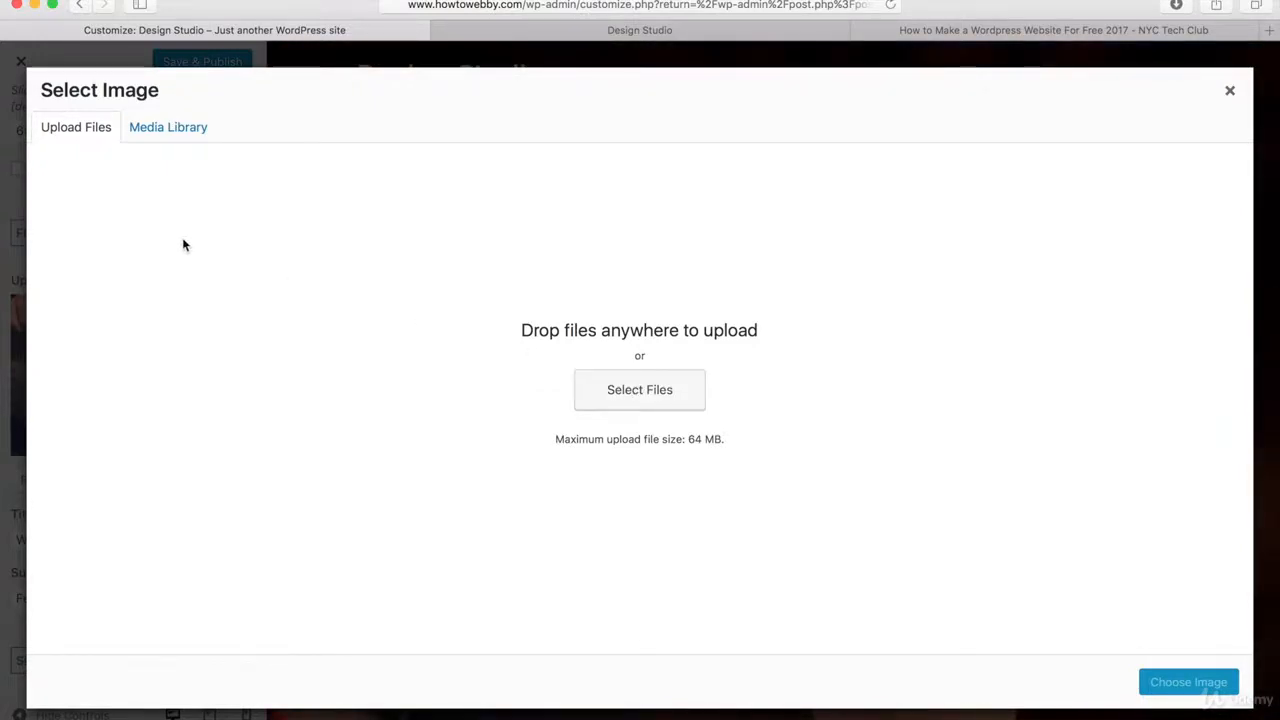
pyautogui.click(174, 132)
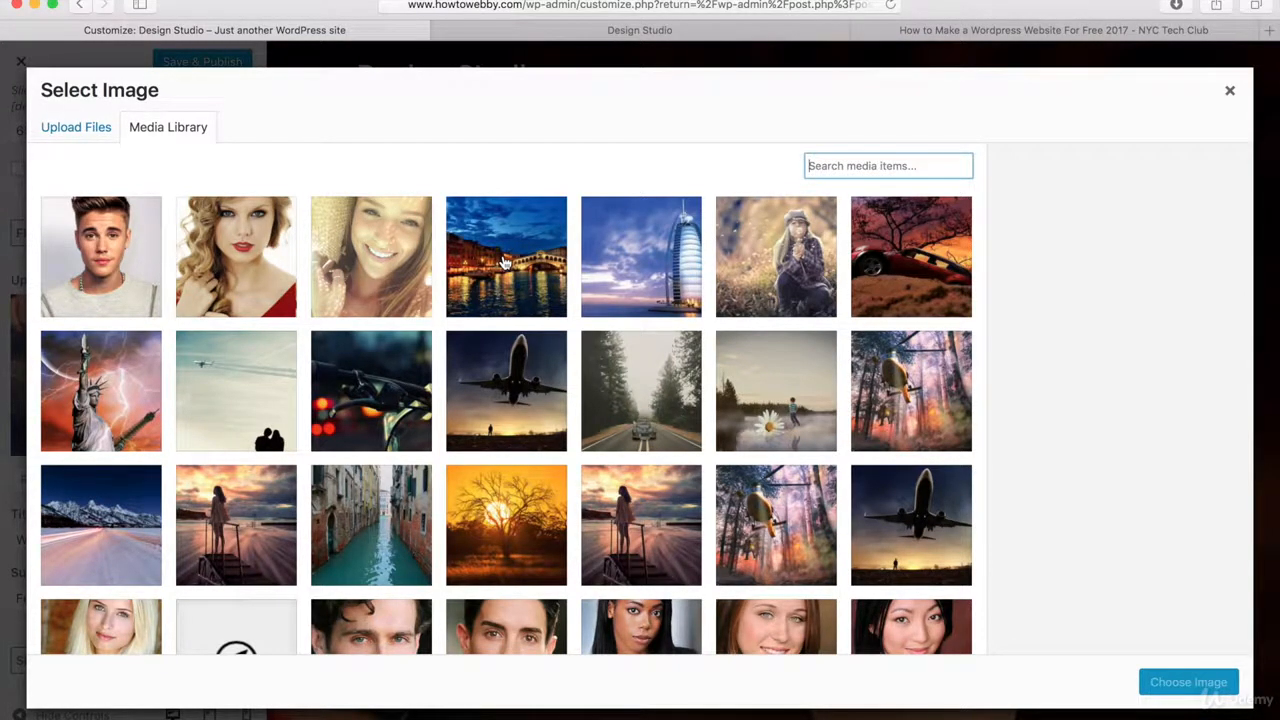
pyautogui.click(505, 262)
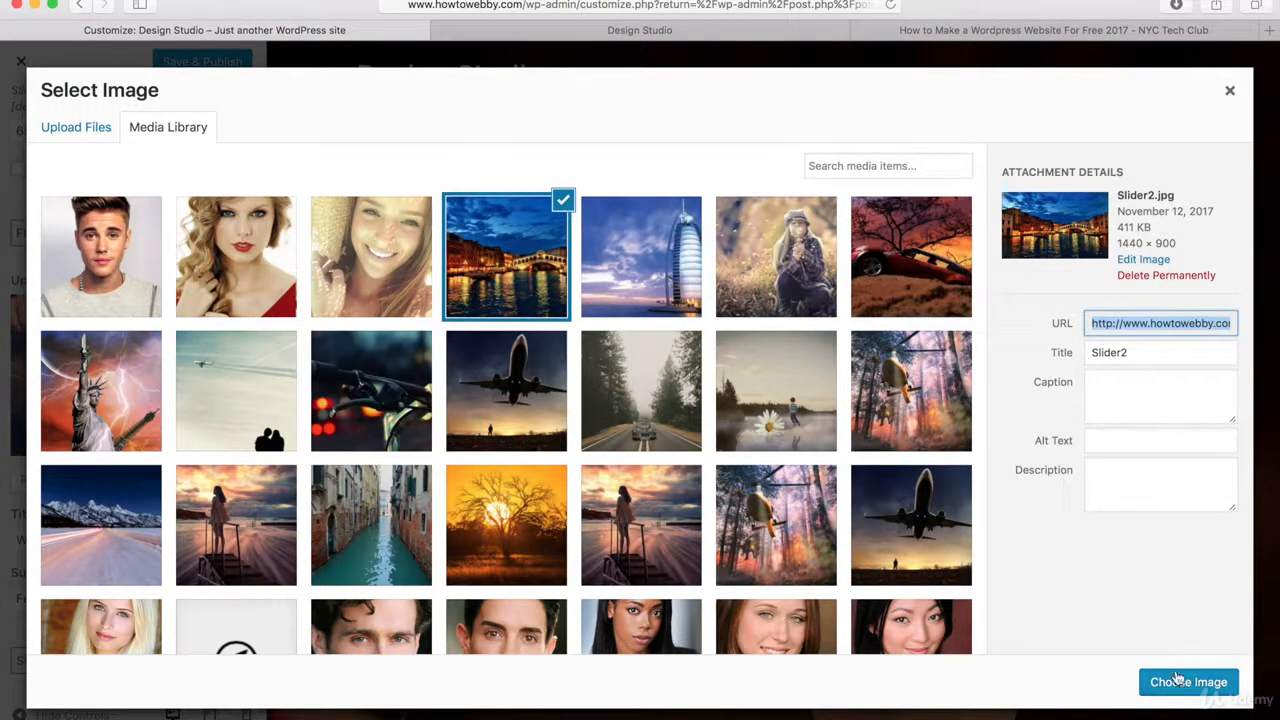
pyautogui.click(1186, 684)
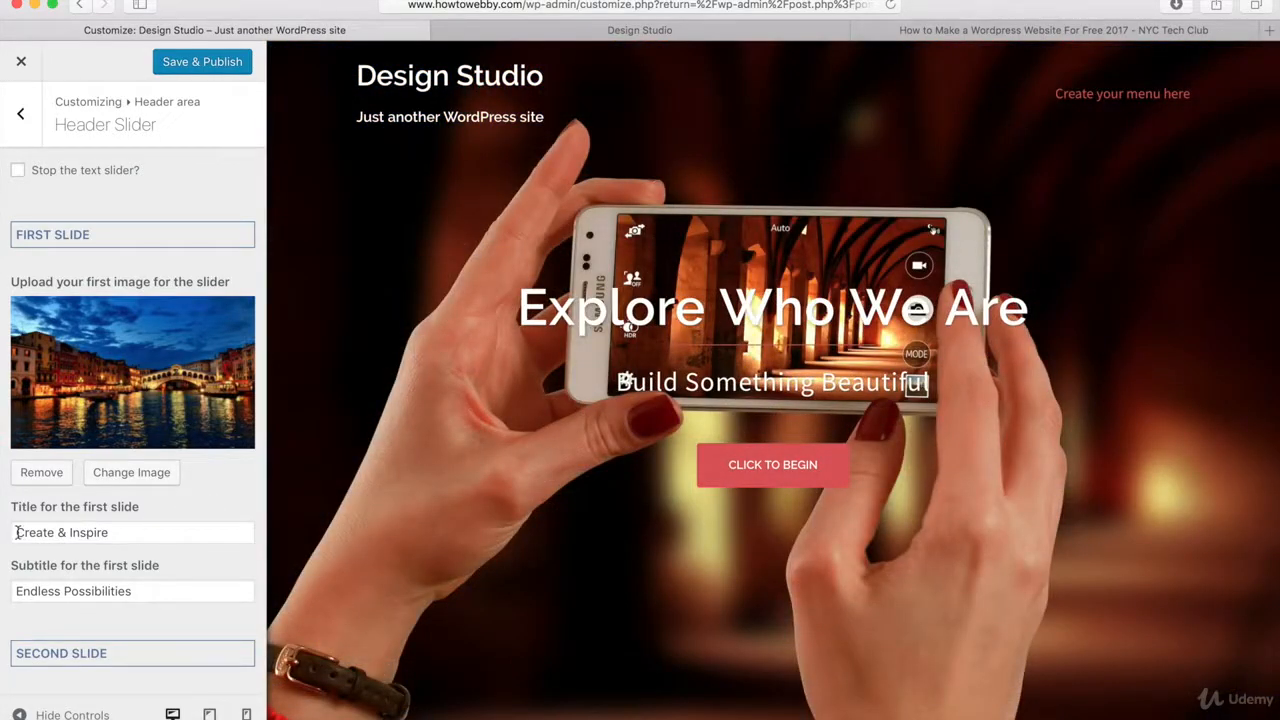
# Check the title and subtitle text of the first slide in the header slider settings.
pyautogui.moveTo(18, 532); pyautogui.dragTo(111, 535)
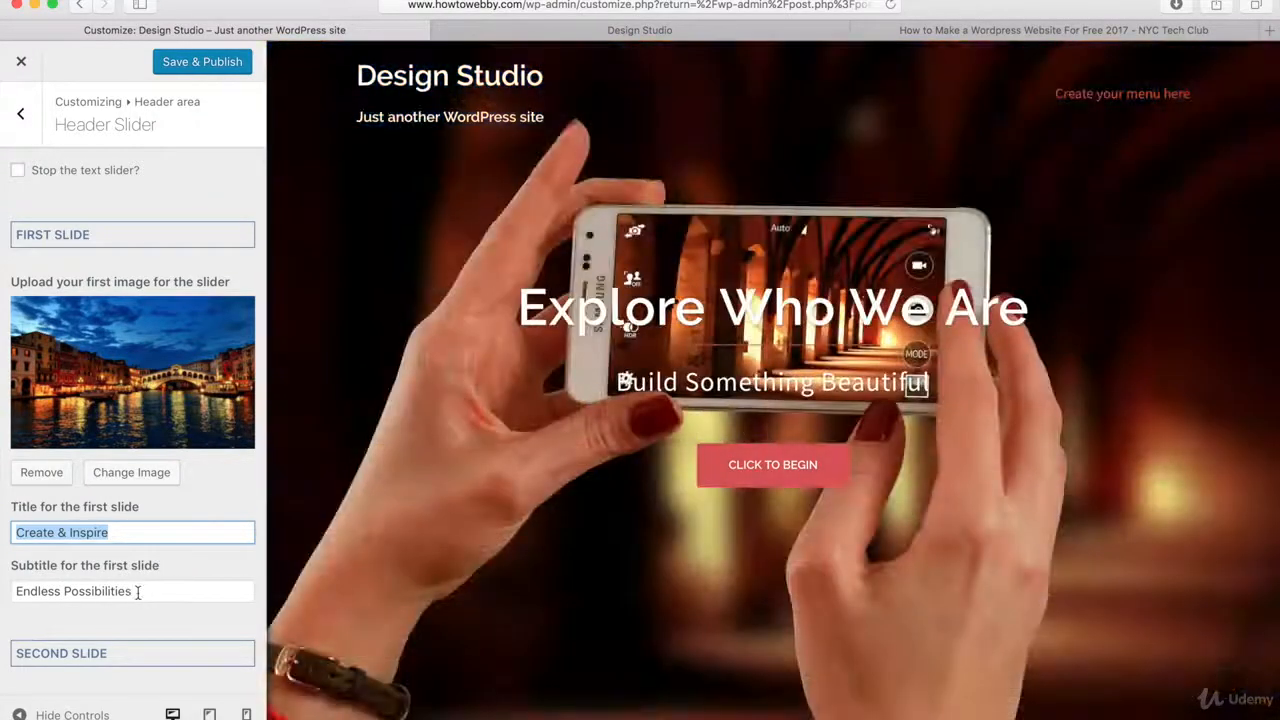
pyautogui.click(125, 591)
pyautogui.moveTo(129, 591)
pyautogui.mouseDown()
pyautogui.moveTo(15, 592)
pyautogui.moveTo(138, 591)
pyautogui.mouseUp()
pyautogui.click(134, 625)
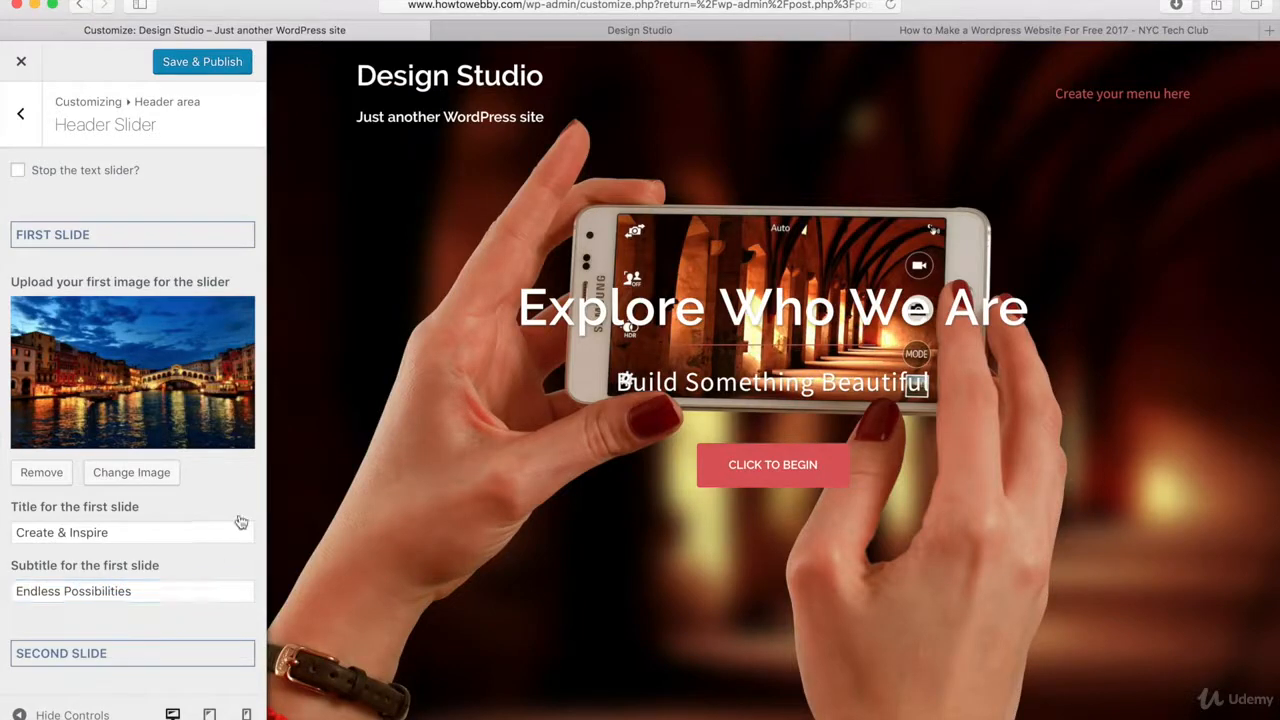
# Replace the second slide's image with Slider1.jpg, the sail-shaped tower photo, from the media library.
pyautogui.scroll(-1, 241, 522)
pyautogui.scroll(-5, 241, 522)
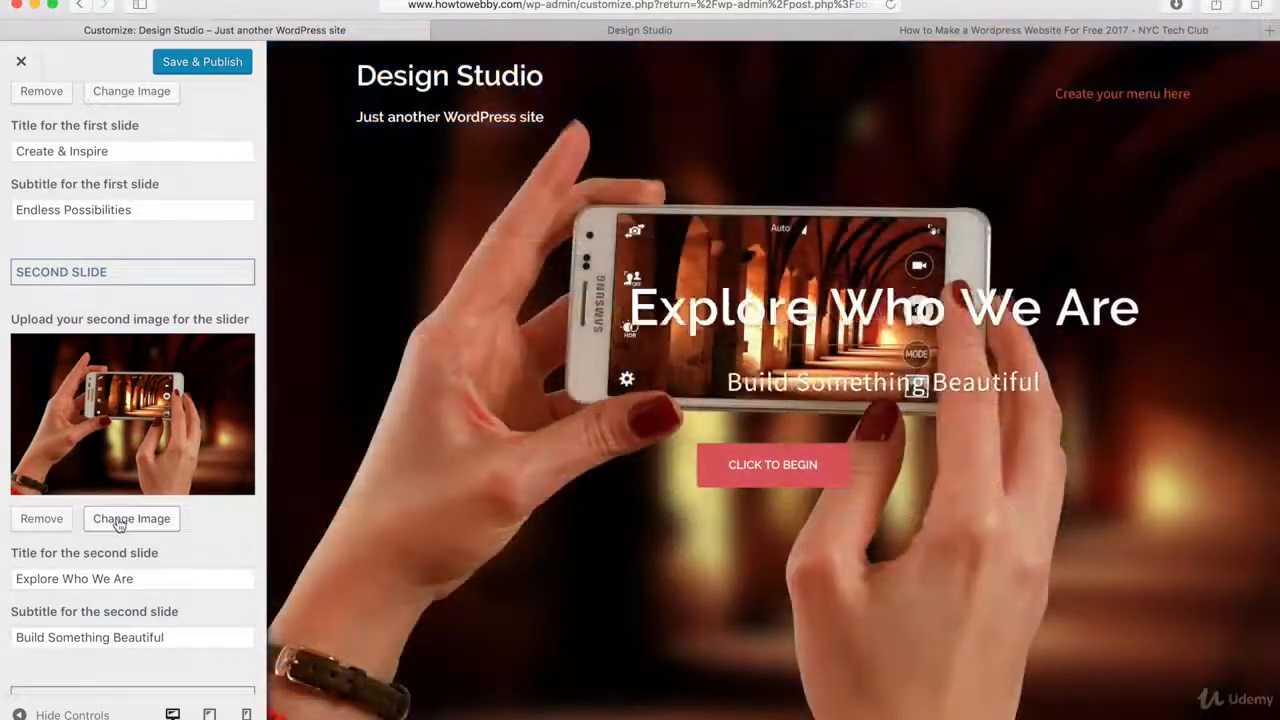
pyautogui.click(113, 524)
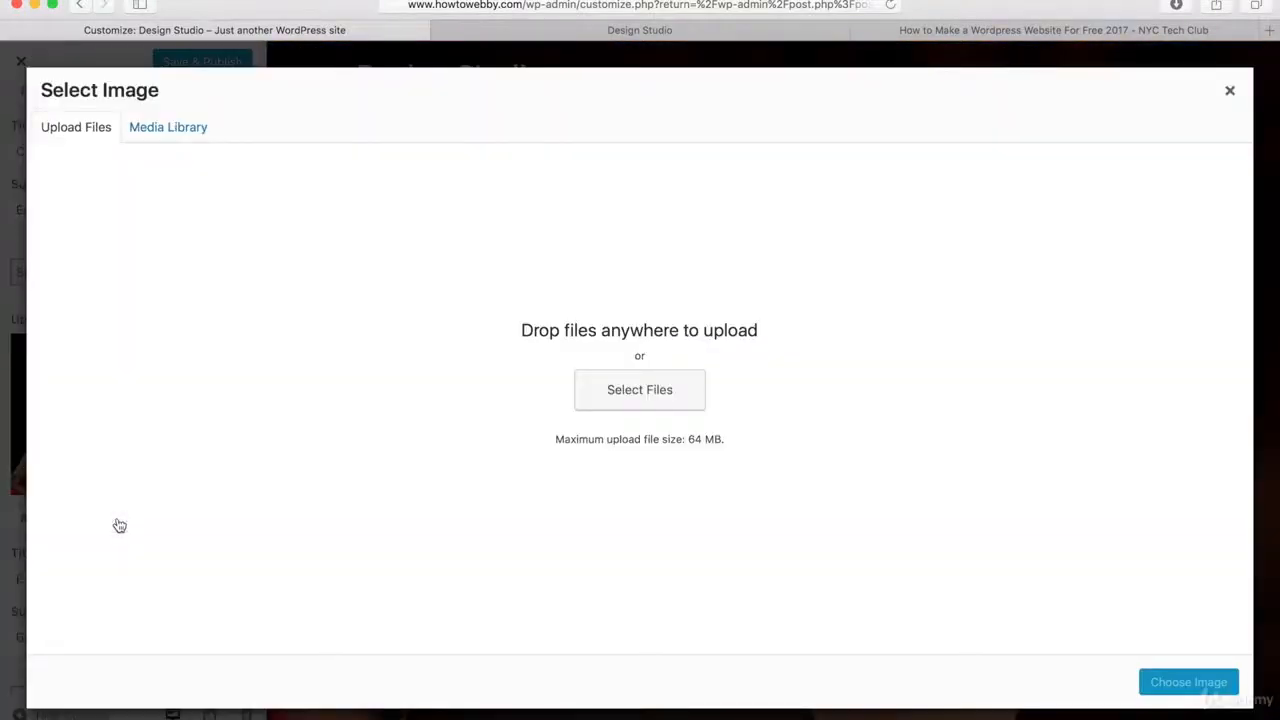
pyautogui.click(162, 130)
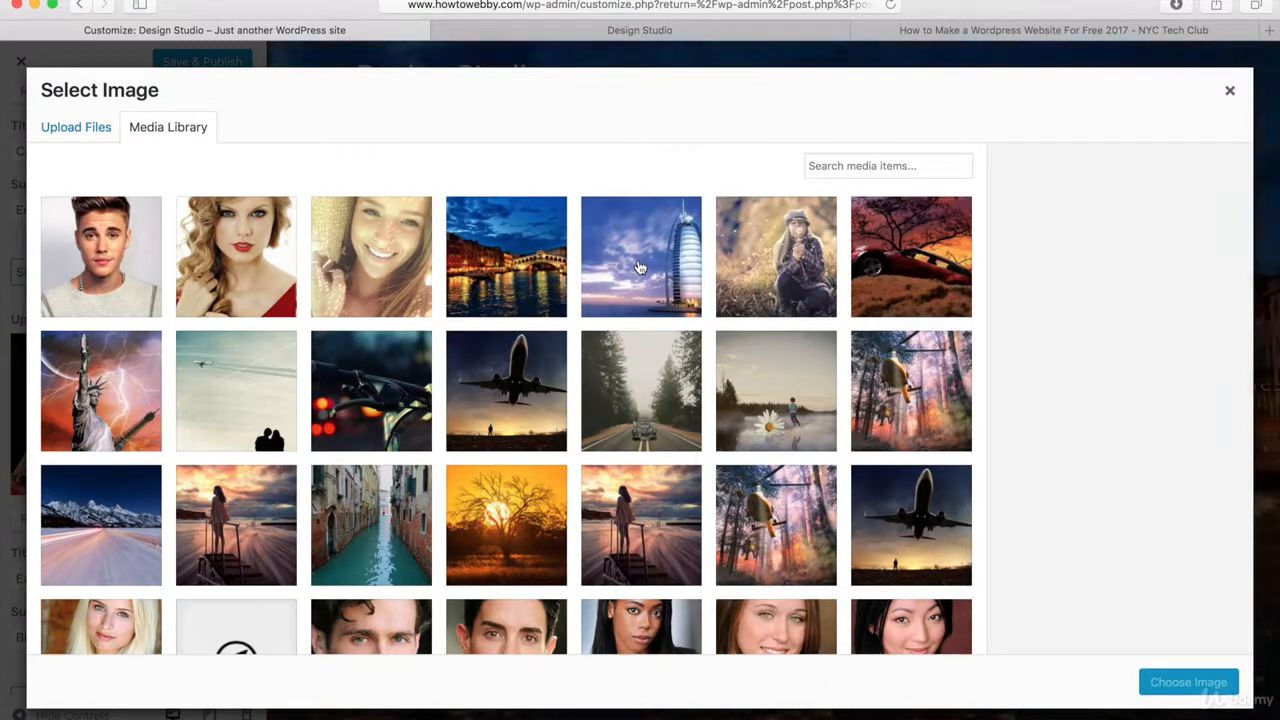
pyautogui.click(640, 267)
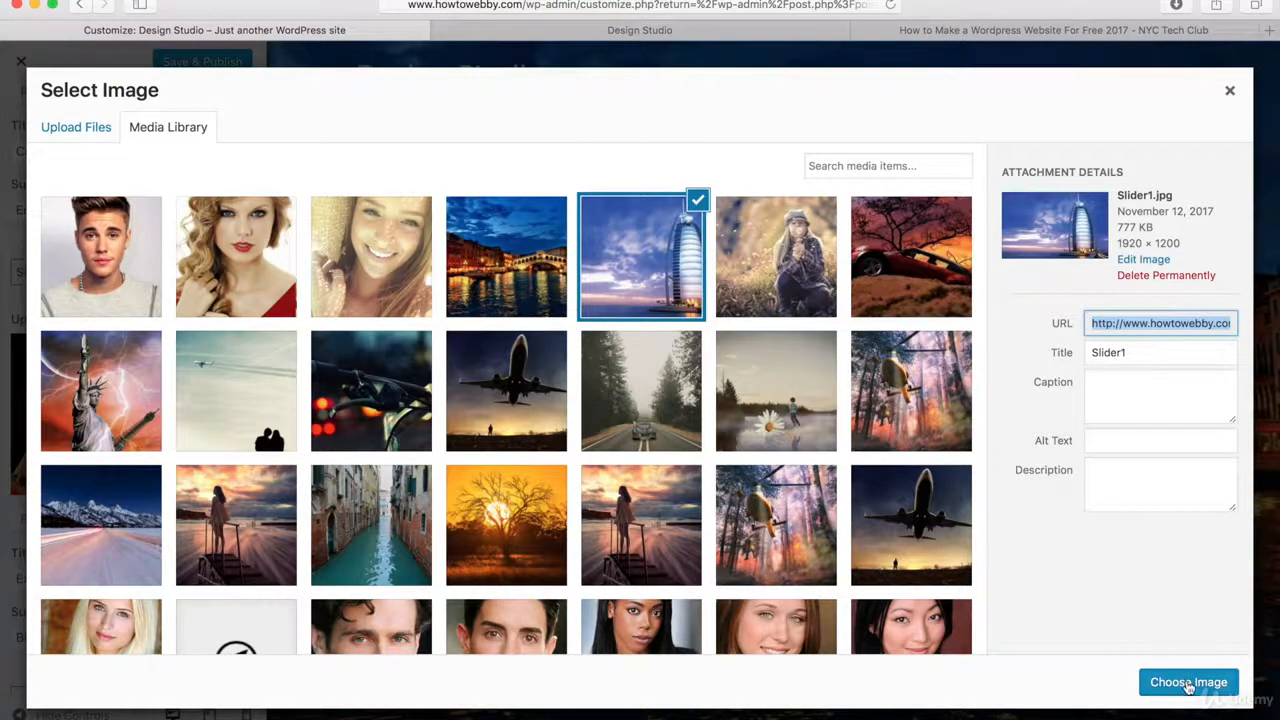
pyautogui.click(1188, 684)
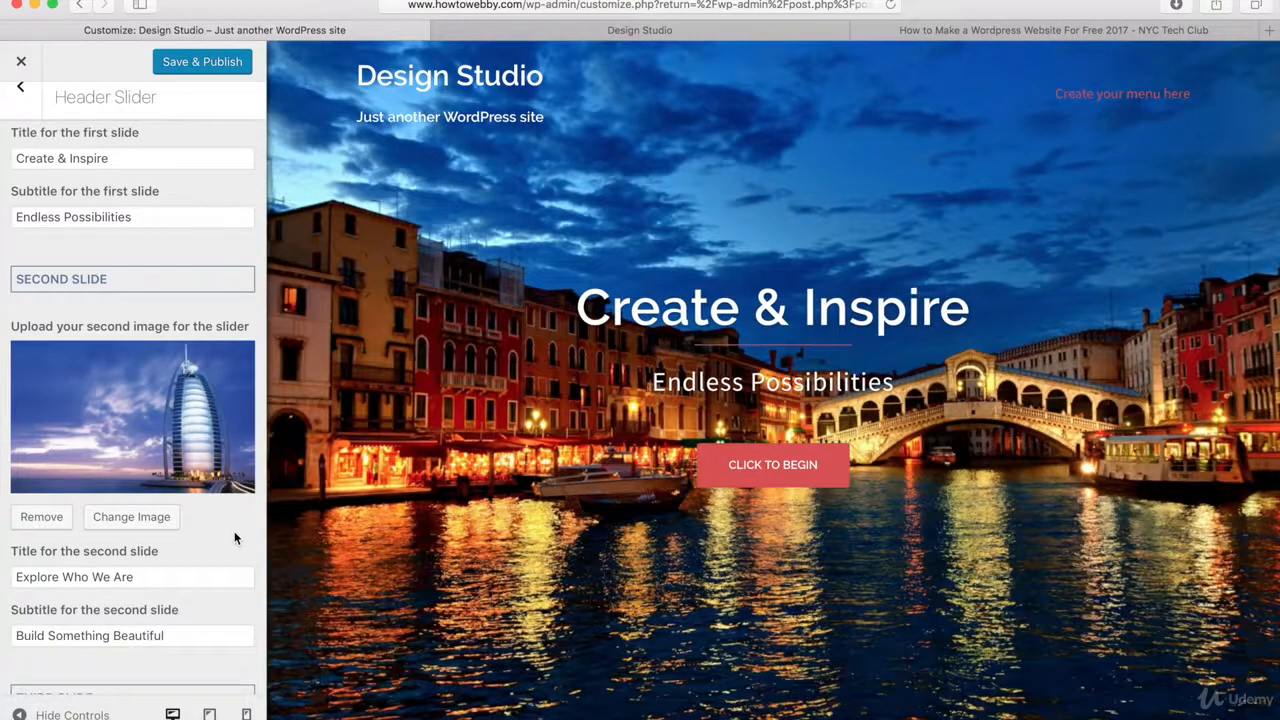
# Check the header slider's call to action URL and set the button text to "LEARN MORE".
pyautogui.scroll(-6, 235, 537)
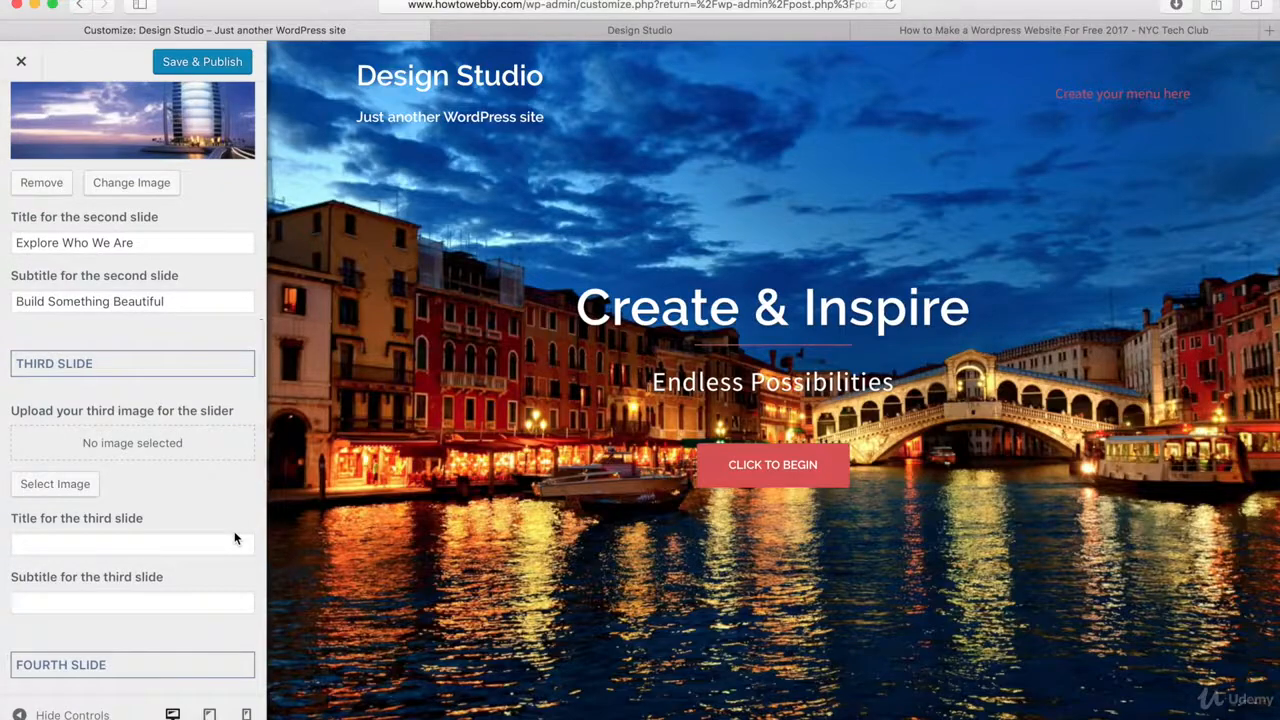
pyautogui.scroll(-5, 235, 539)
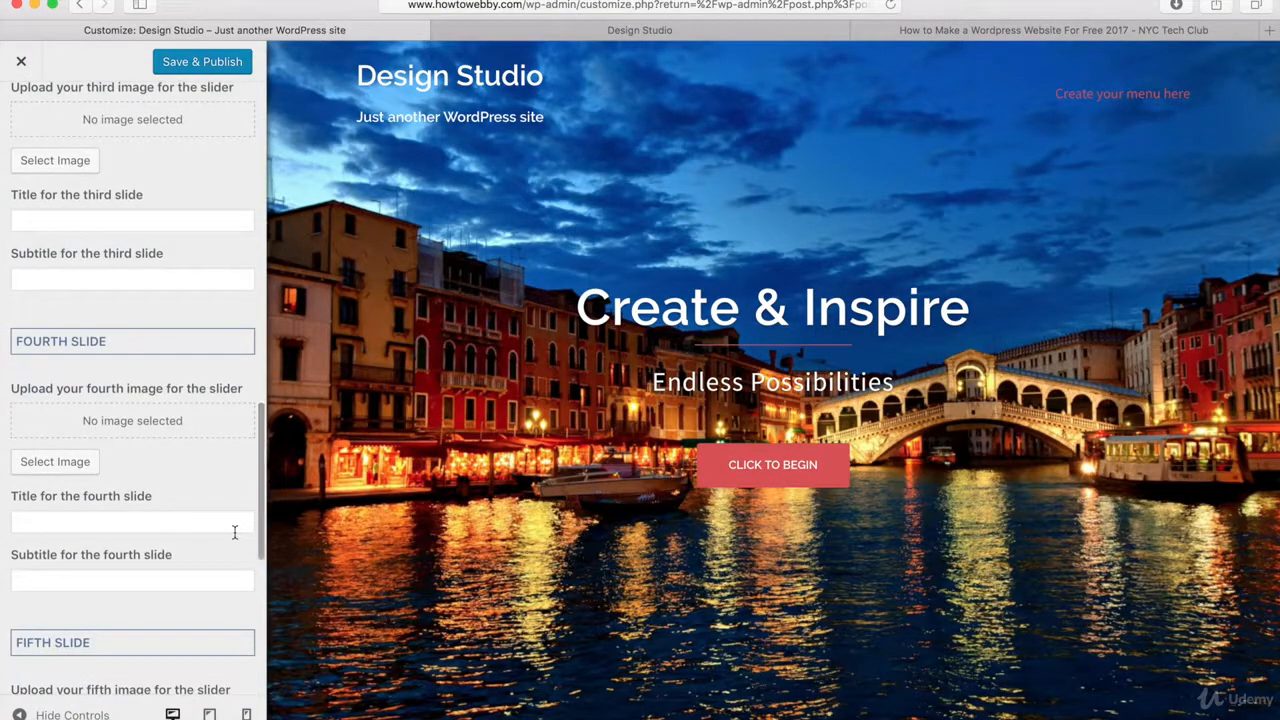
pyautogui.scroll(-8, 234, 532)
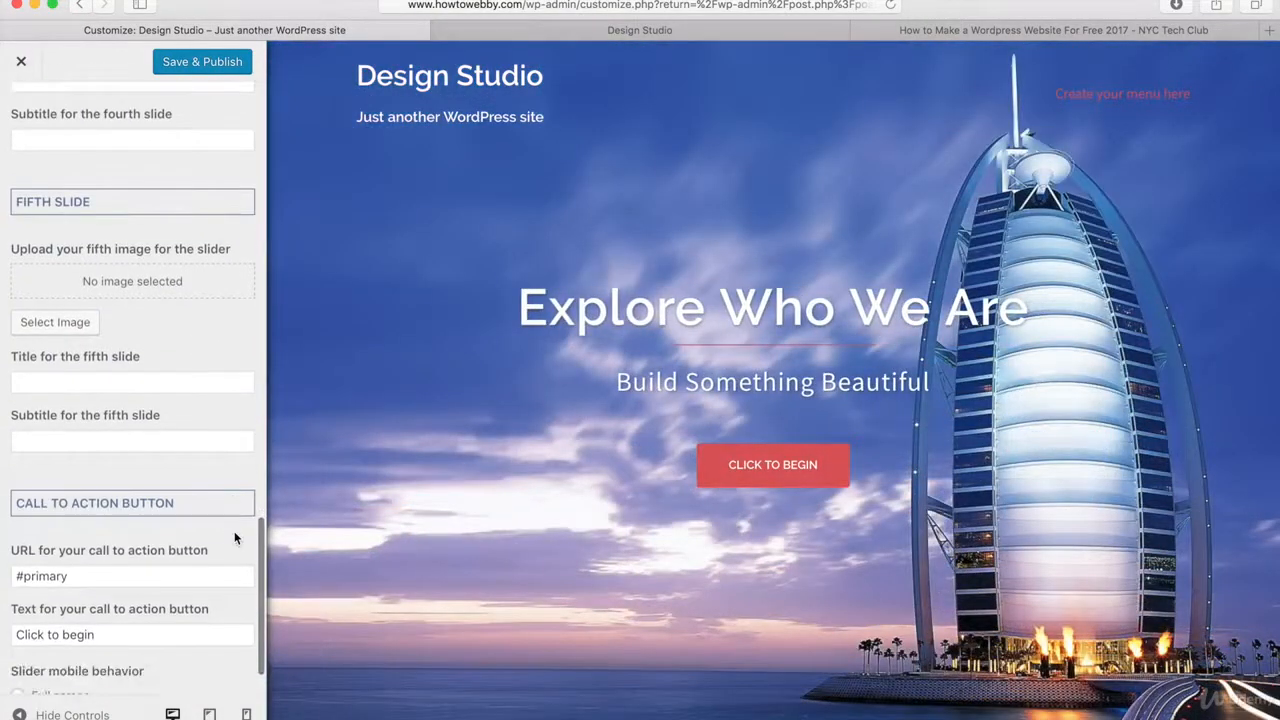
pyautogui.scroll(-2, 234, 539)
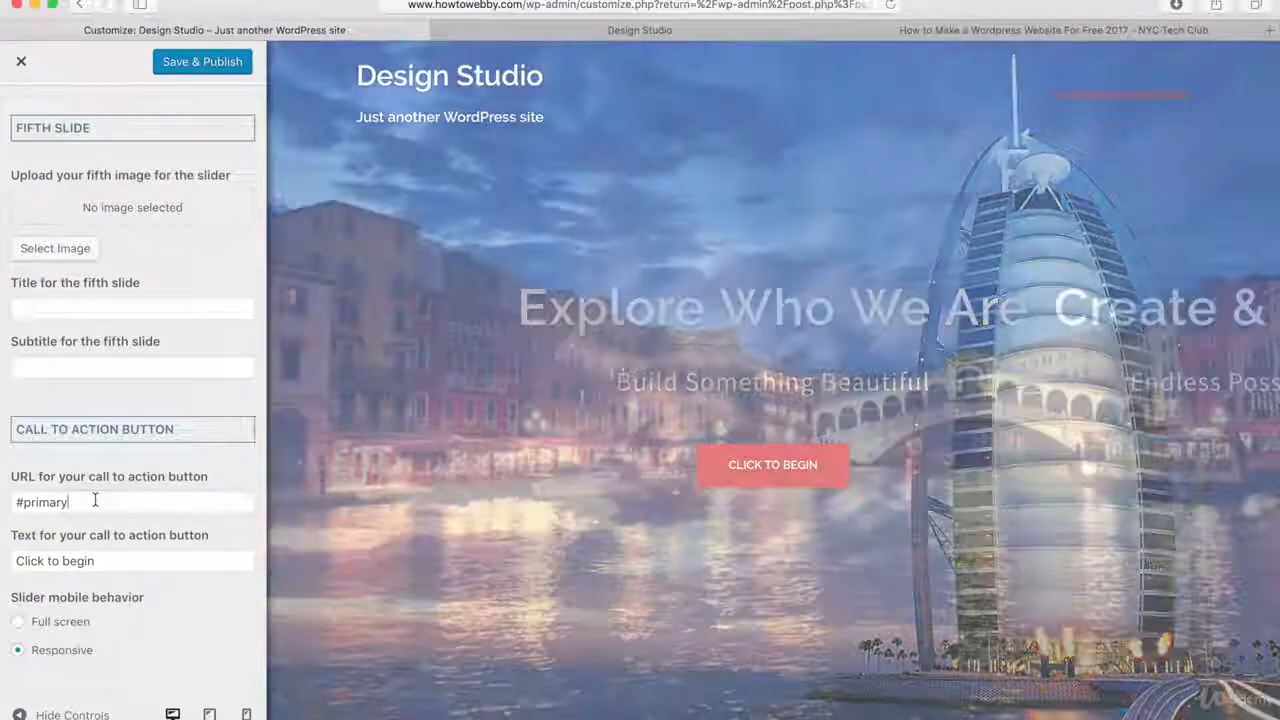
pyautogui.moveTo(95, 501); pyautogui.dragTo(12, 497)
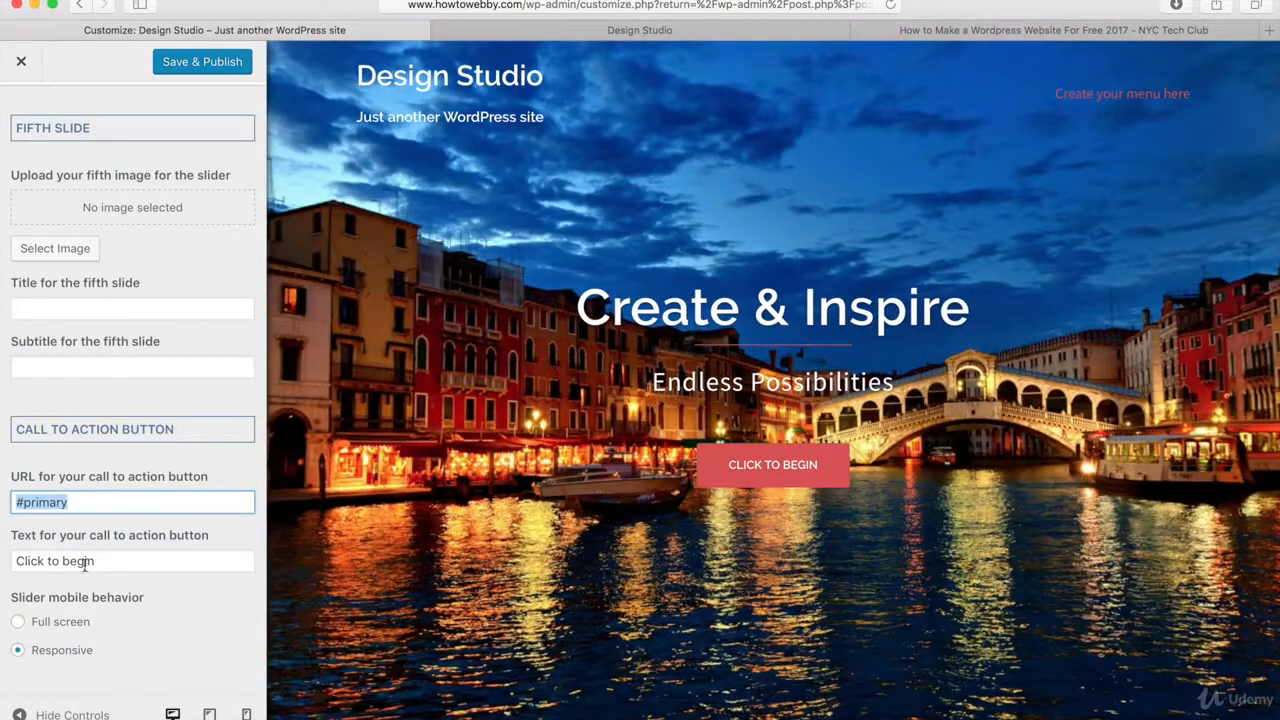
pyautogui.moveTo(110, 561); pyautogui.dragTo(18, 561)
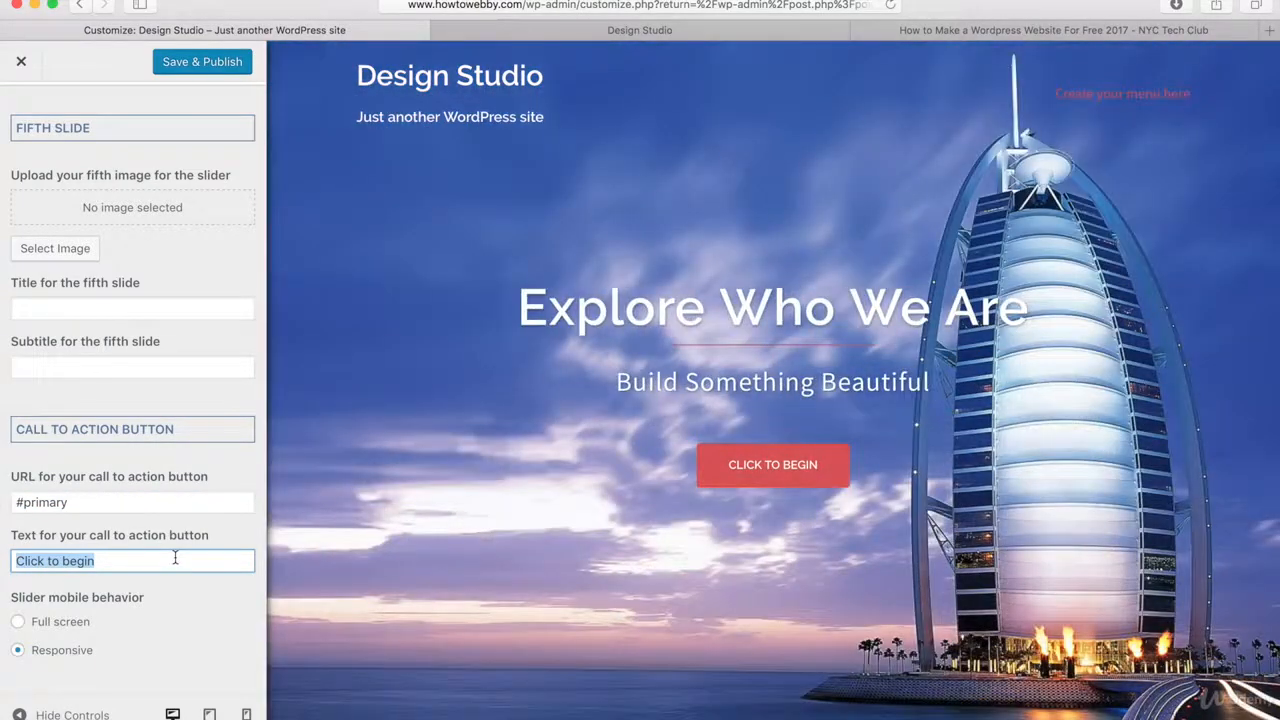
pyautogui.write('LEARN MORE')
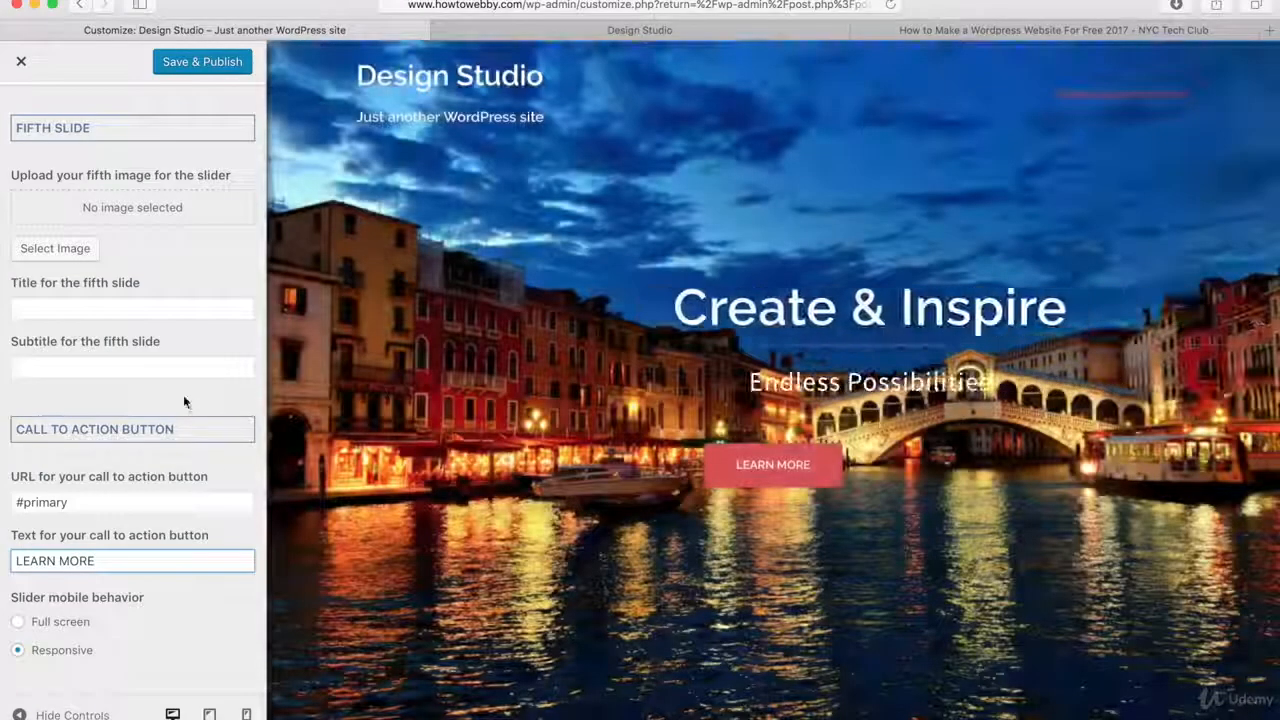
pyautogui.click(184, 397)
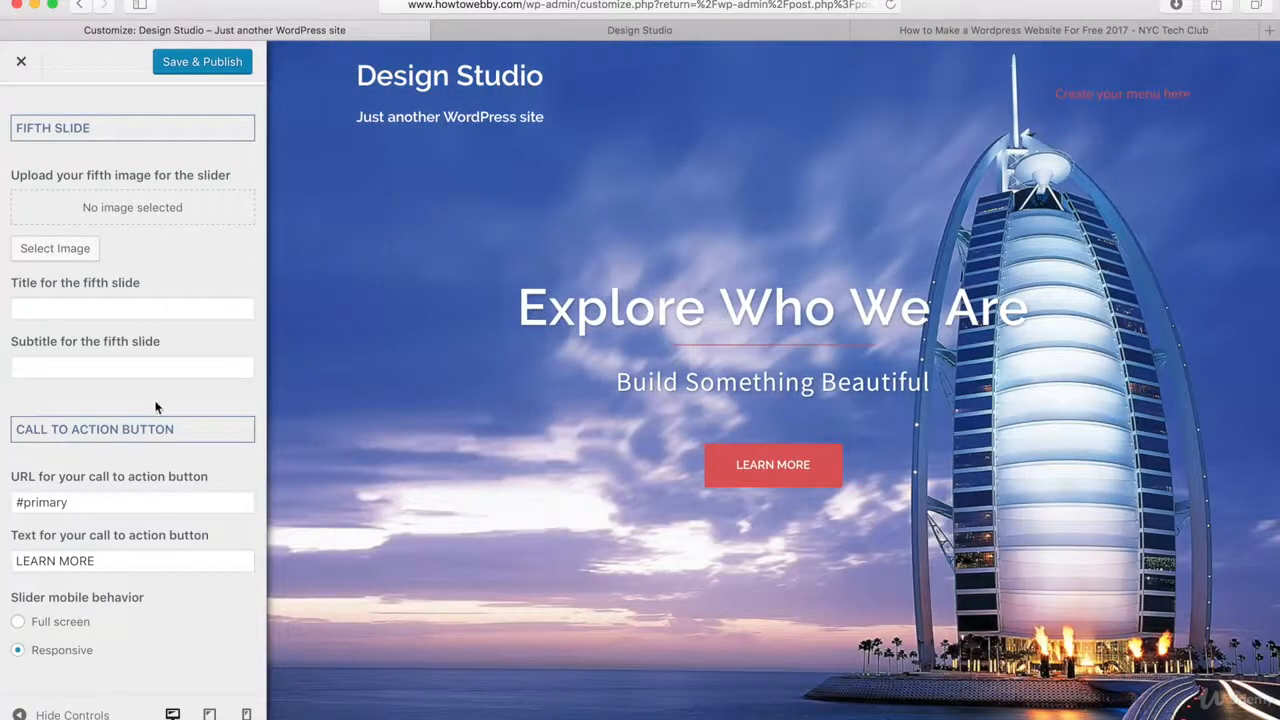
# Save and publish the header slider changes and return to the header area sections.
pyautogui.scroll(10, 155, 407)
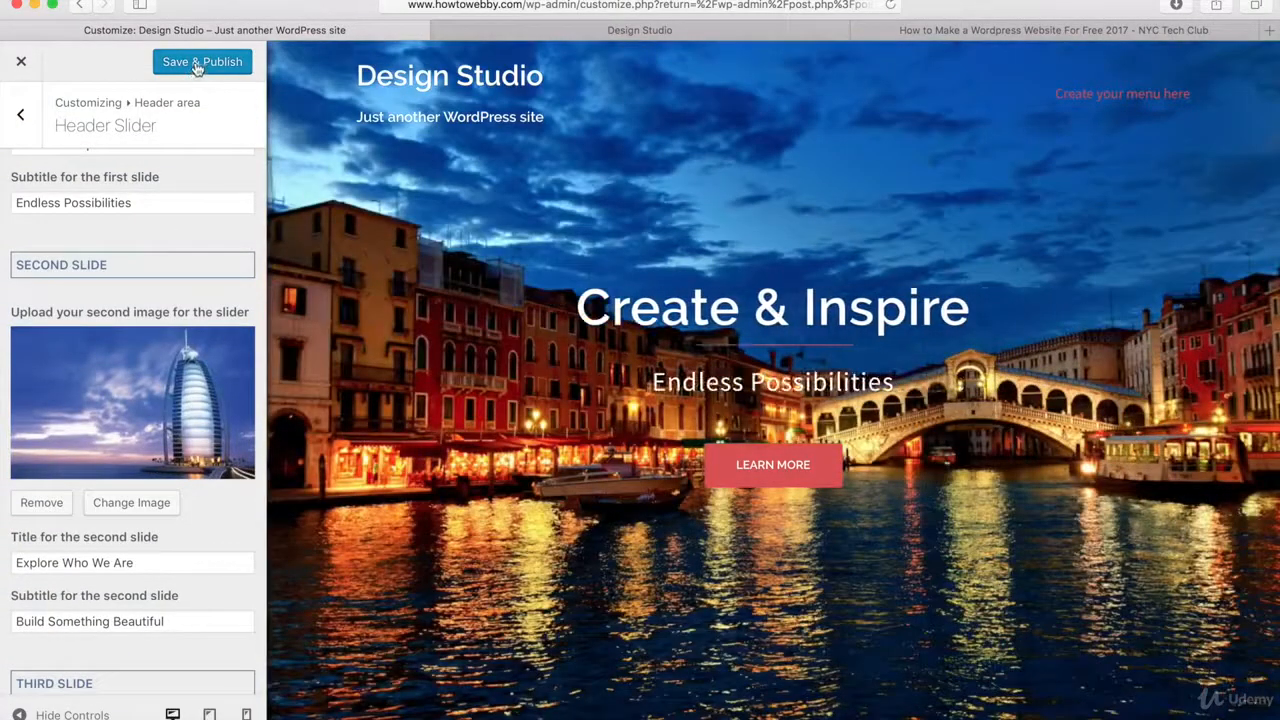
pyautogui.click(197, 62)
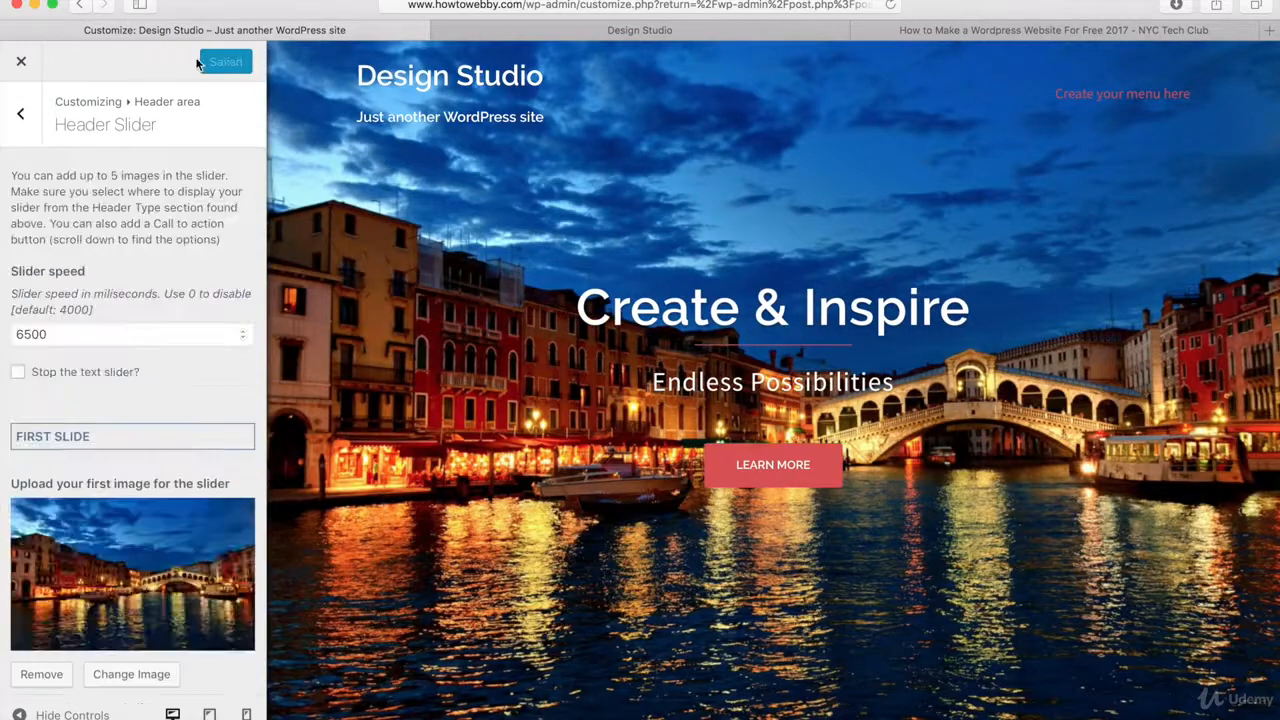
pyautogui.click(21, 115)
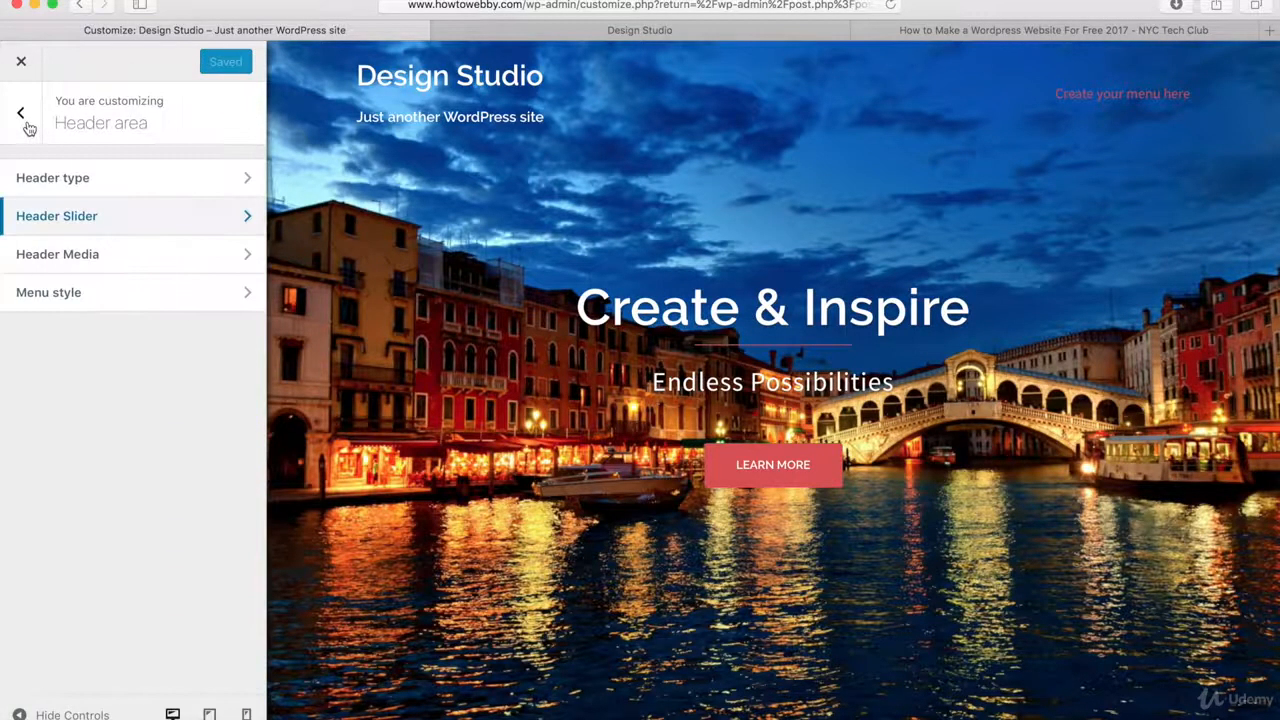
# Examine the header video and header image settings and return to the main customizer sections.
pyautogui.click(43, 256)
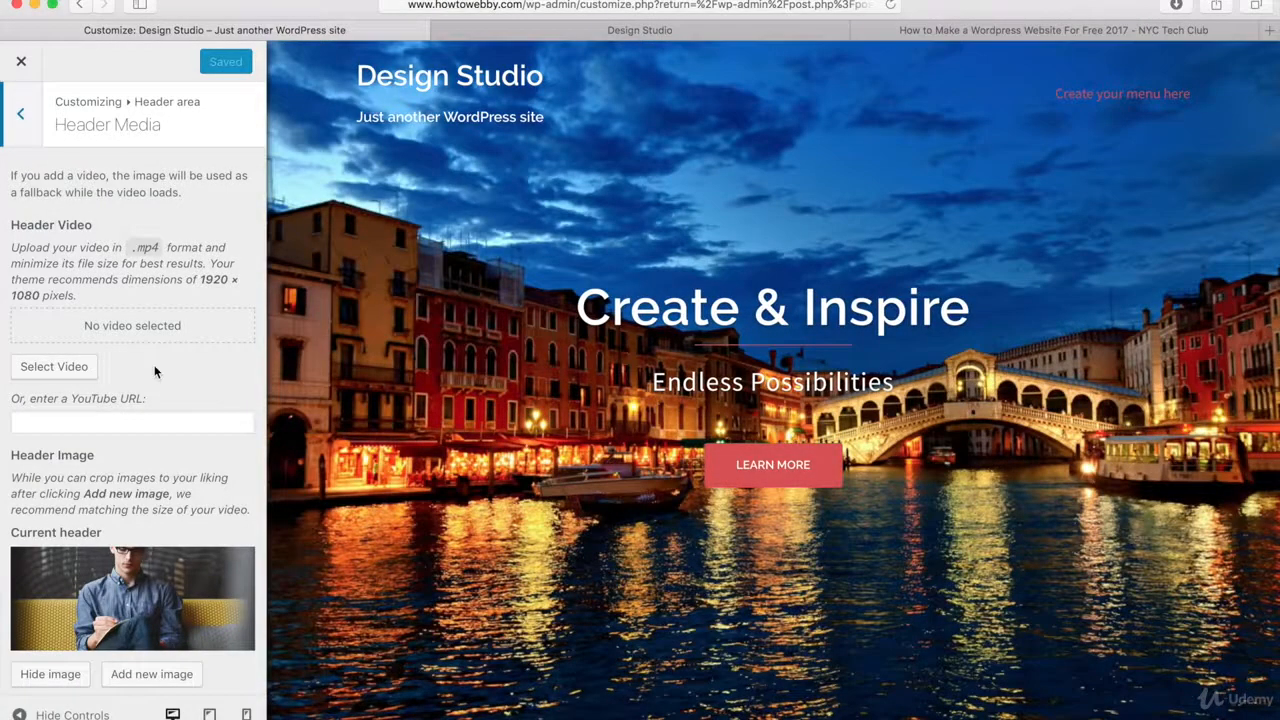
pyautogui.scroll(-5, 155, 372)
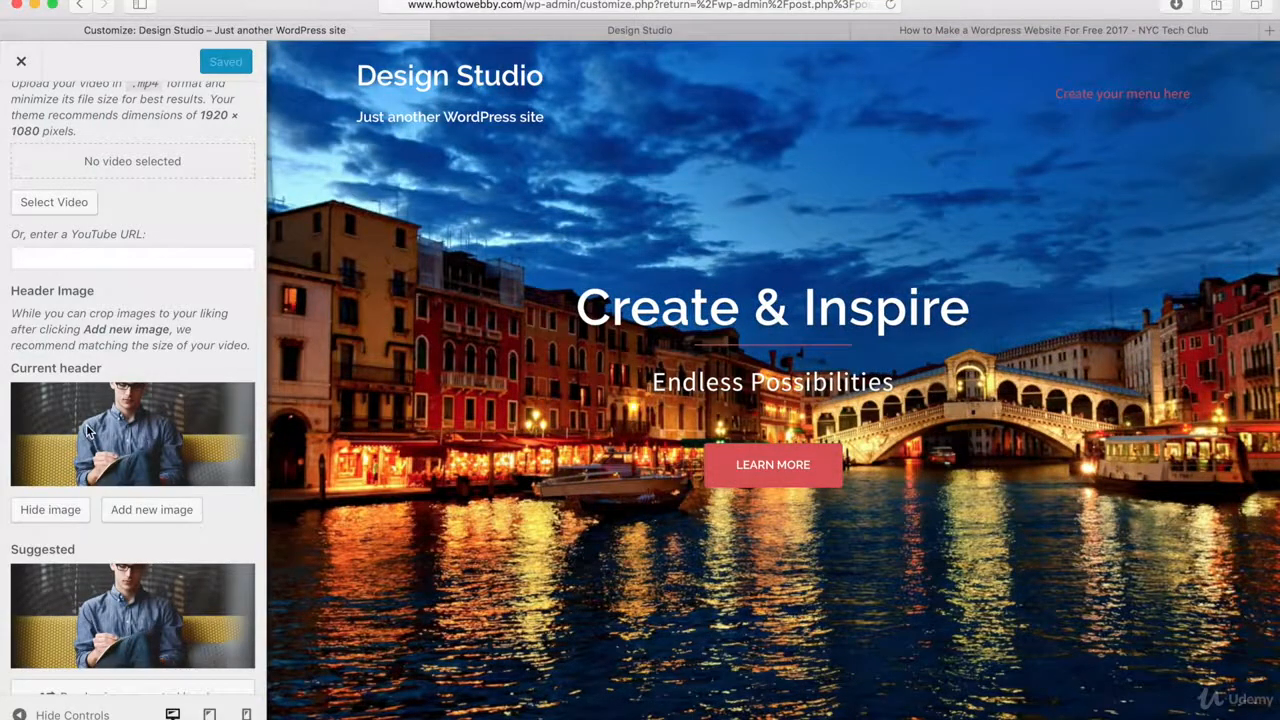
pyautogui.scroll(4, 86, 428)
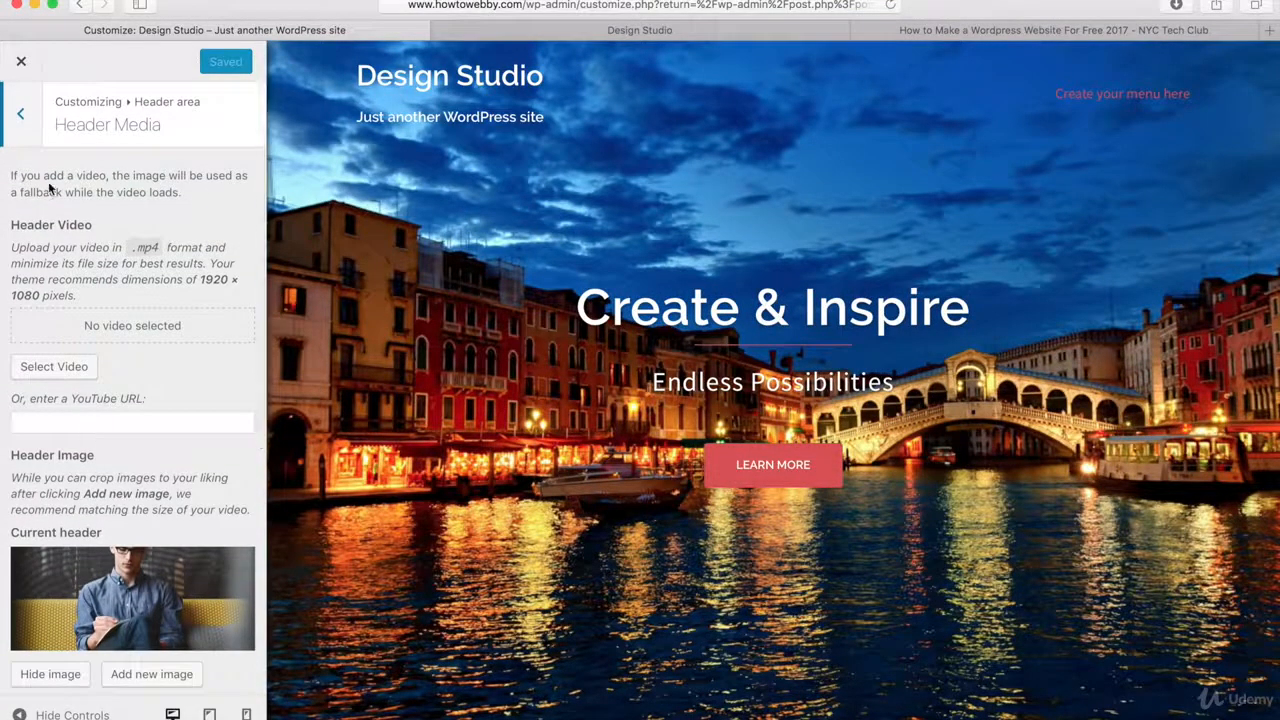
pyautogui.click(20, 113)
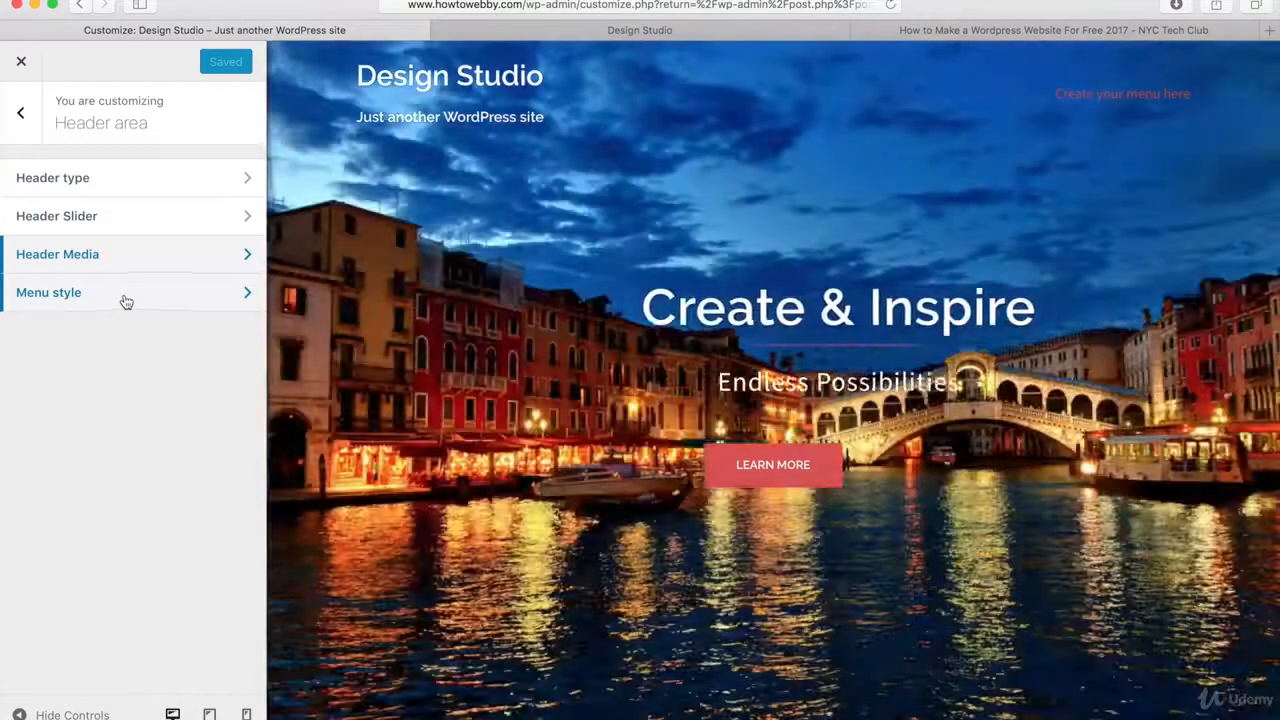
pyautogui.click(22, 118)
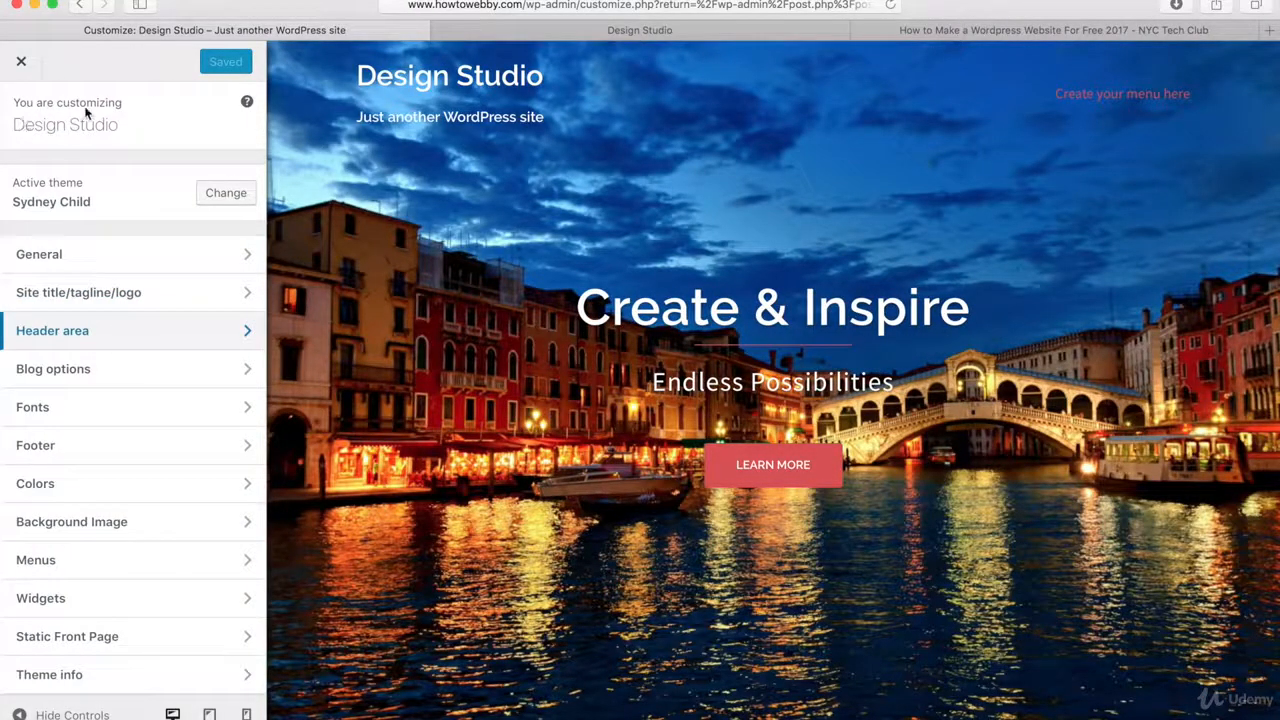